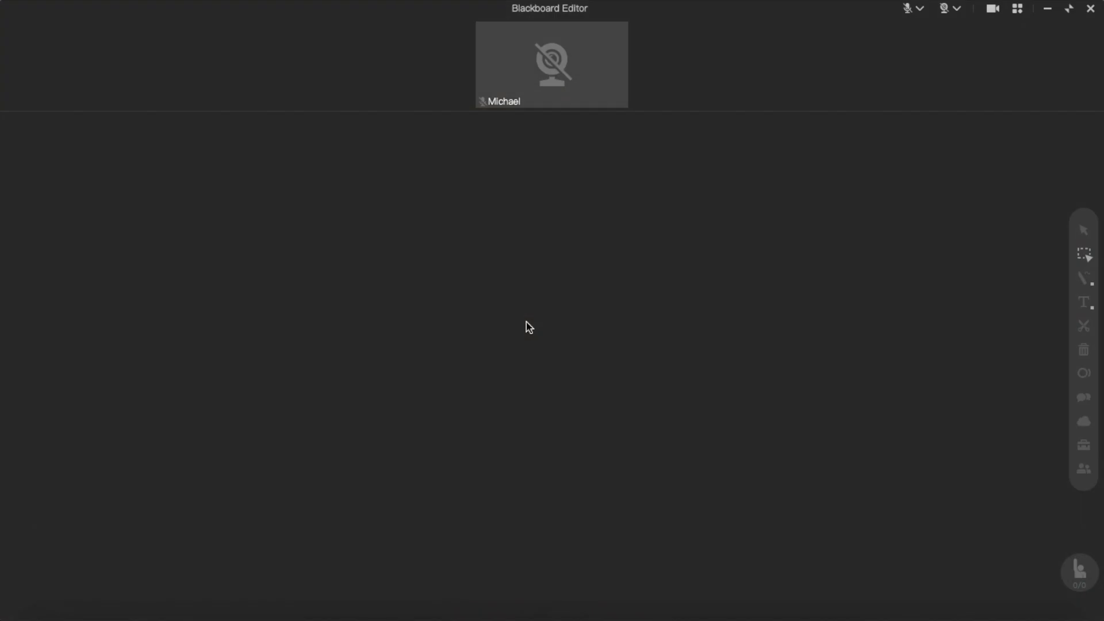
Load master file2.edb from the Teaching Tools folder onto the blackboard
key("super")
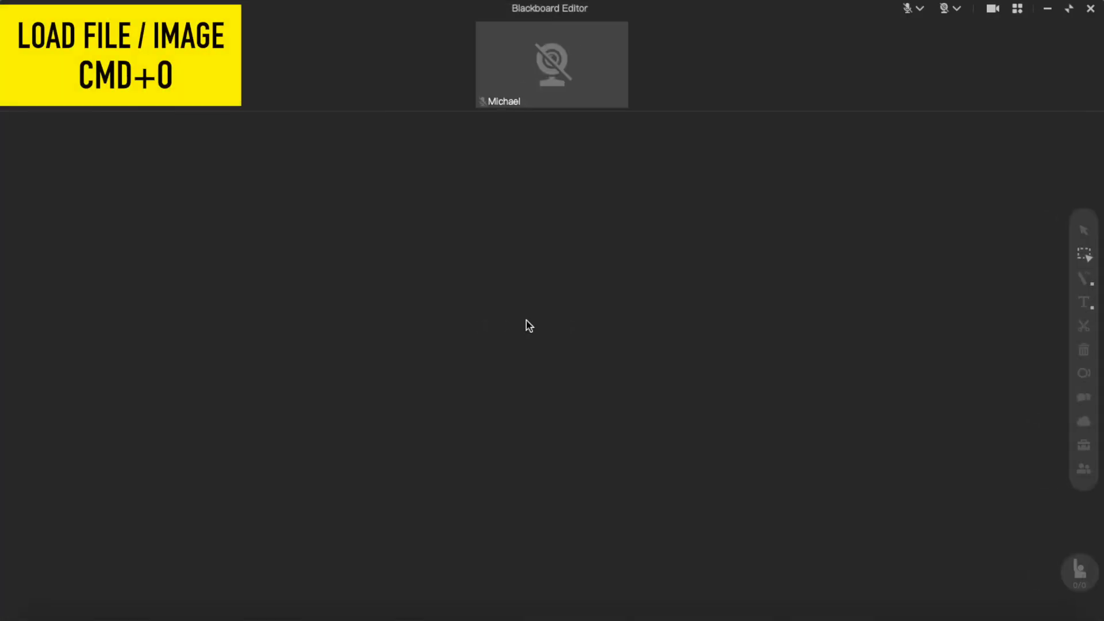
key("super+o")
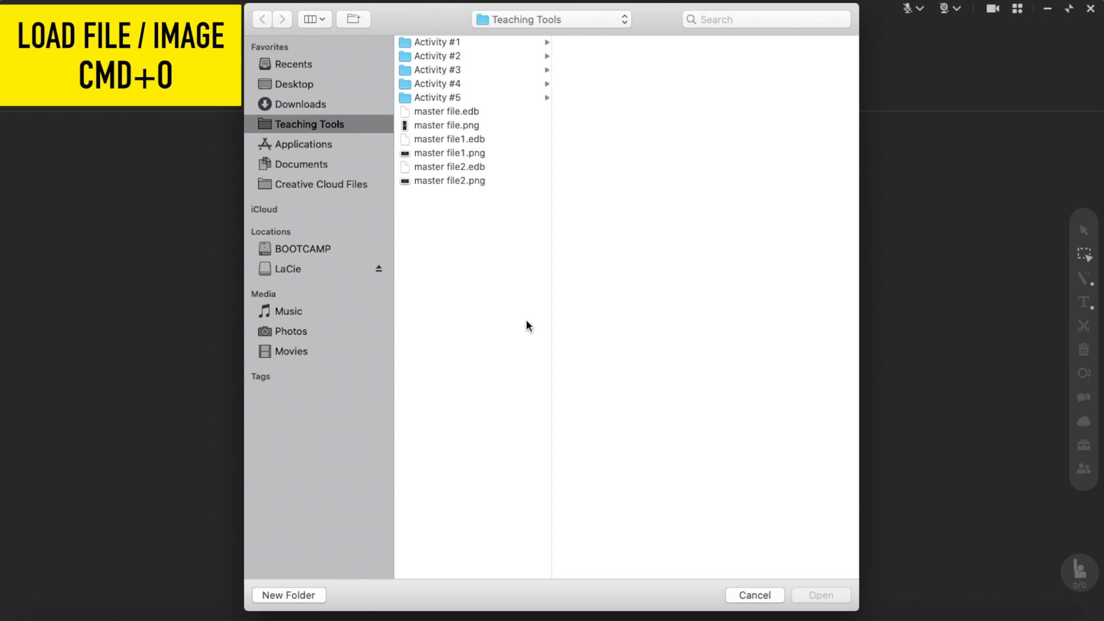
left_click(455, 167)
key("Return")
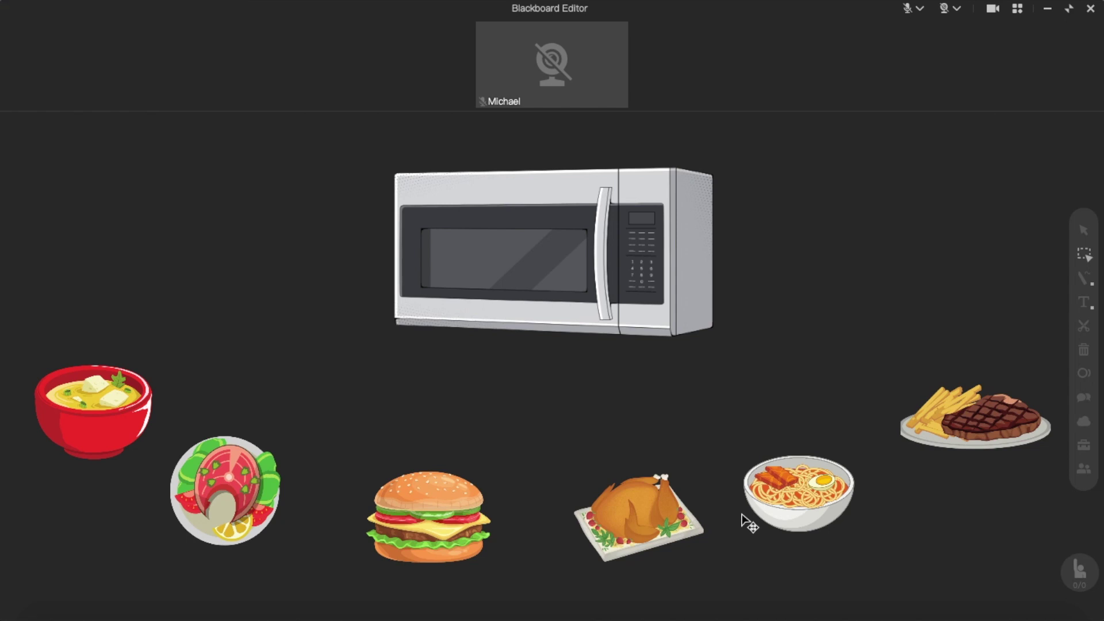
View the save and share options for the board file, and close them without saving
key("super+s")
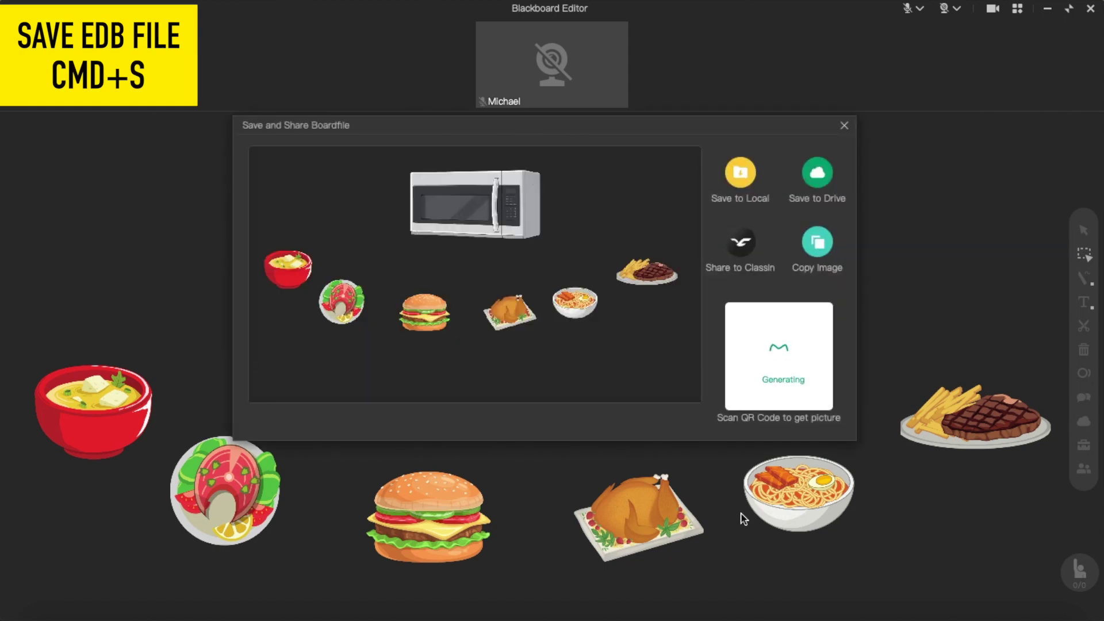
left_click(844, 126)
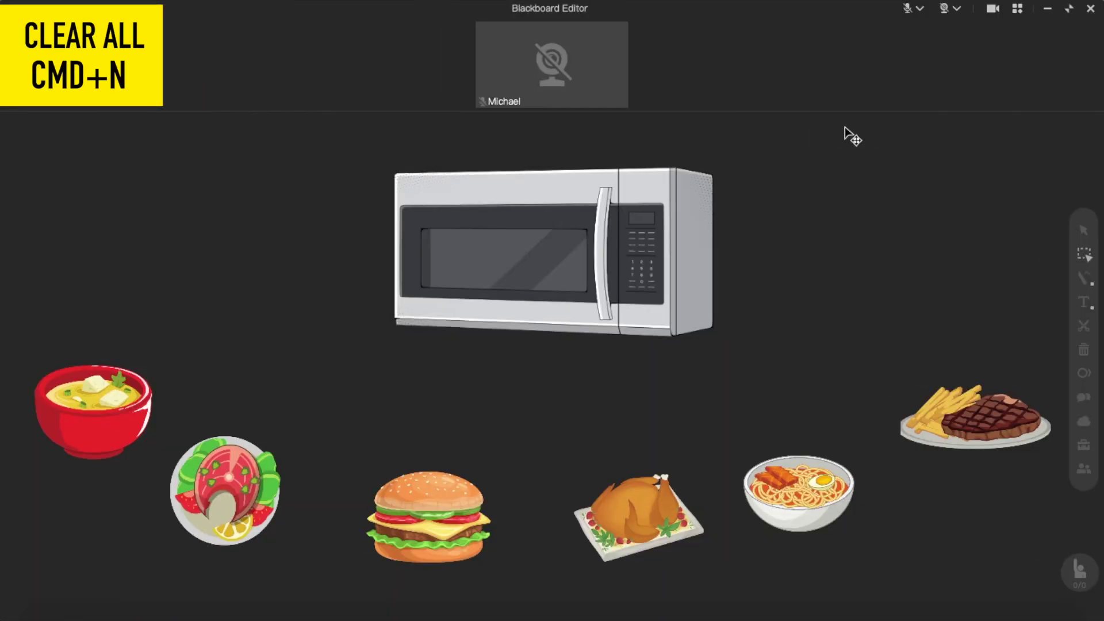
Clear all blackboard content, and undo the clearing
key("super+n")
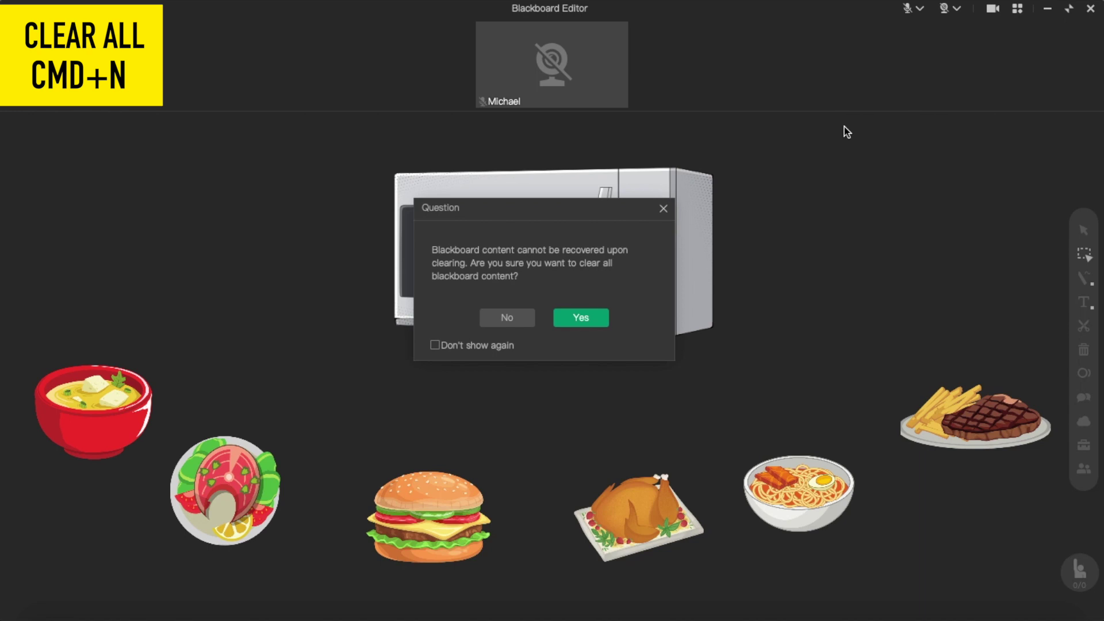
key("Return")
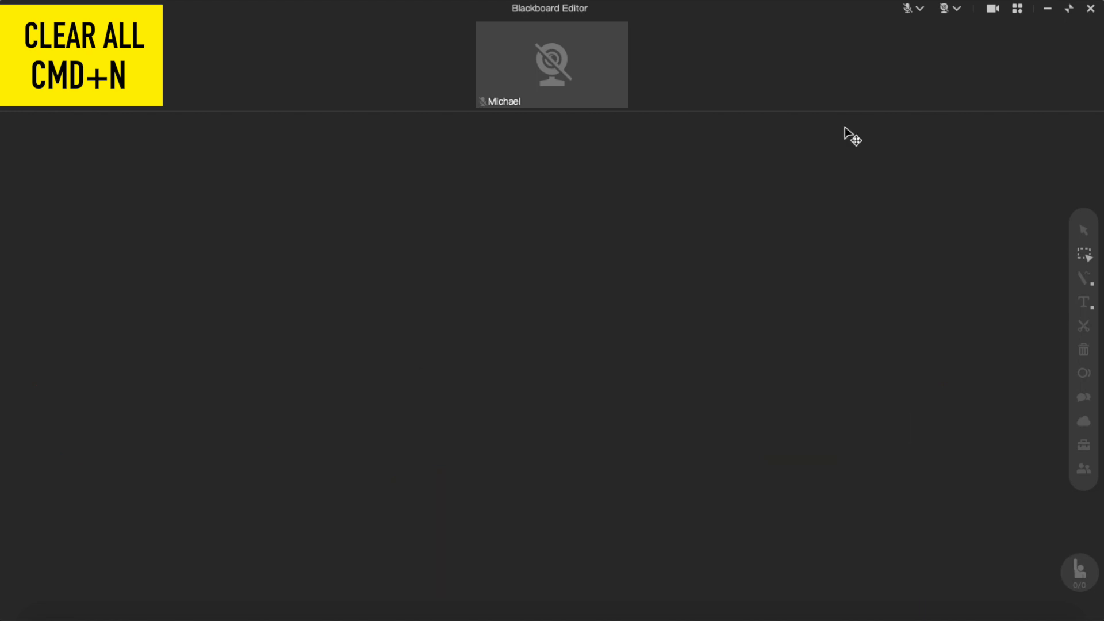
key("ctrl+z")
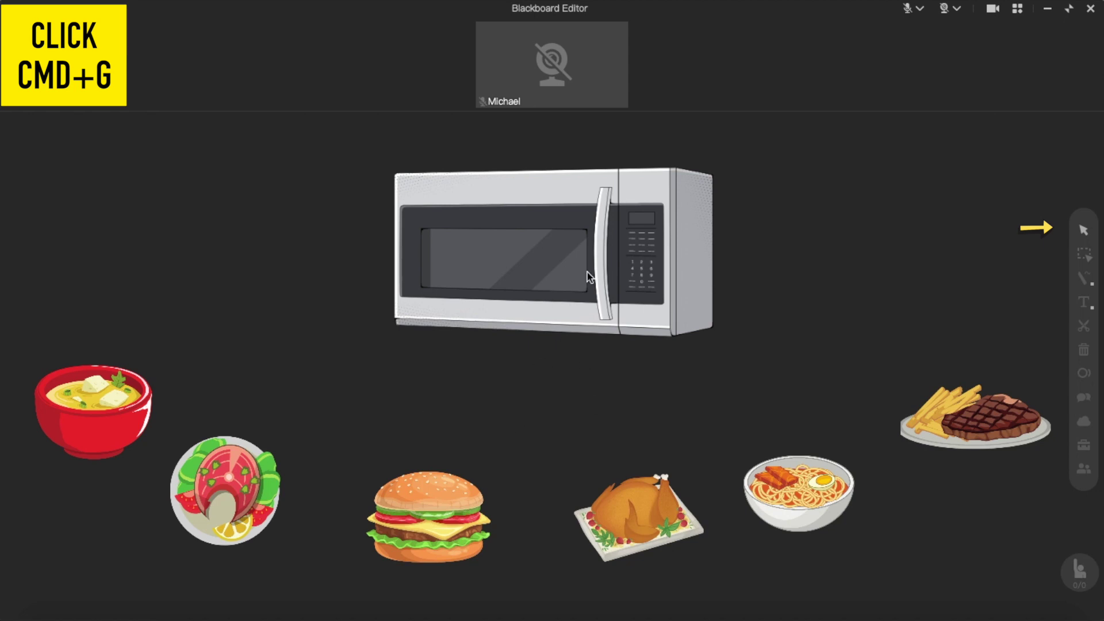
Use the Click tool on the microwave and the food images in turn, ending at the steak plate
left_click(615, 230)
left_click(179, 455)
left_click(217, 480)
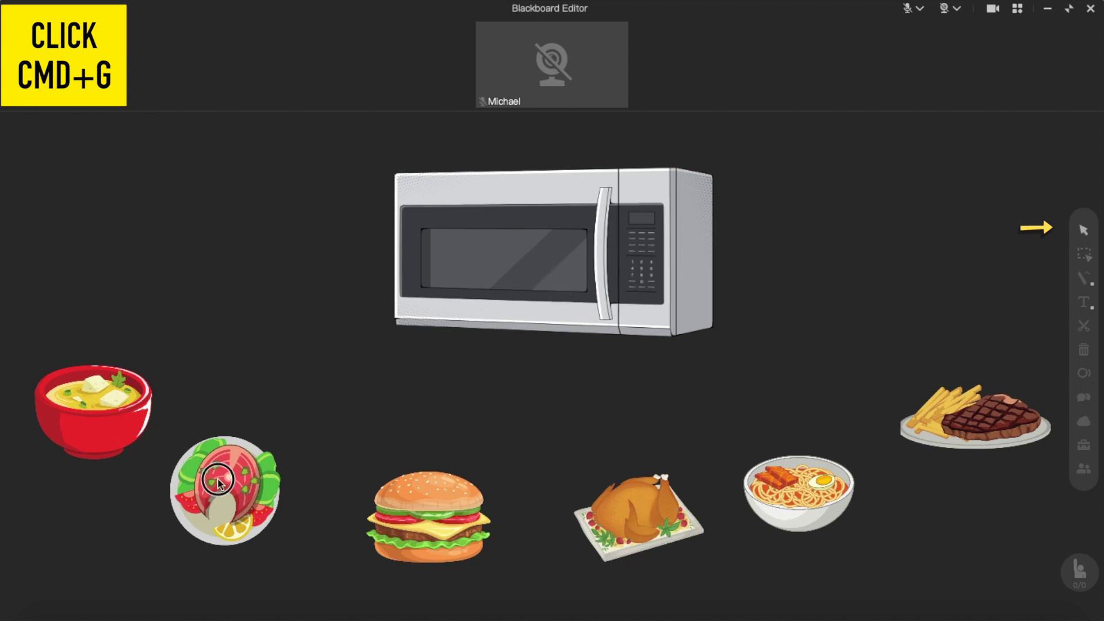
left_click(451, 529)
left_click(636, 528)
left_click(812, 511)
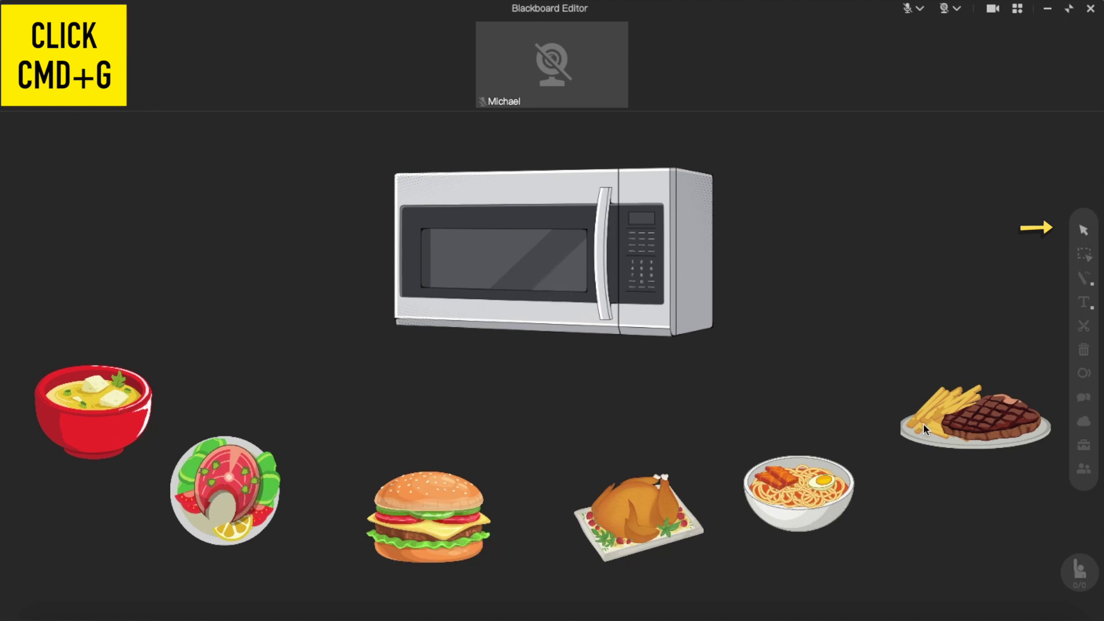
left_click(924, 428)
scroll(684, 375, "down", 3)
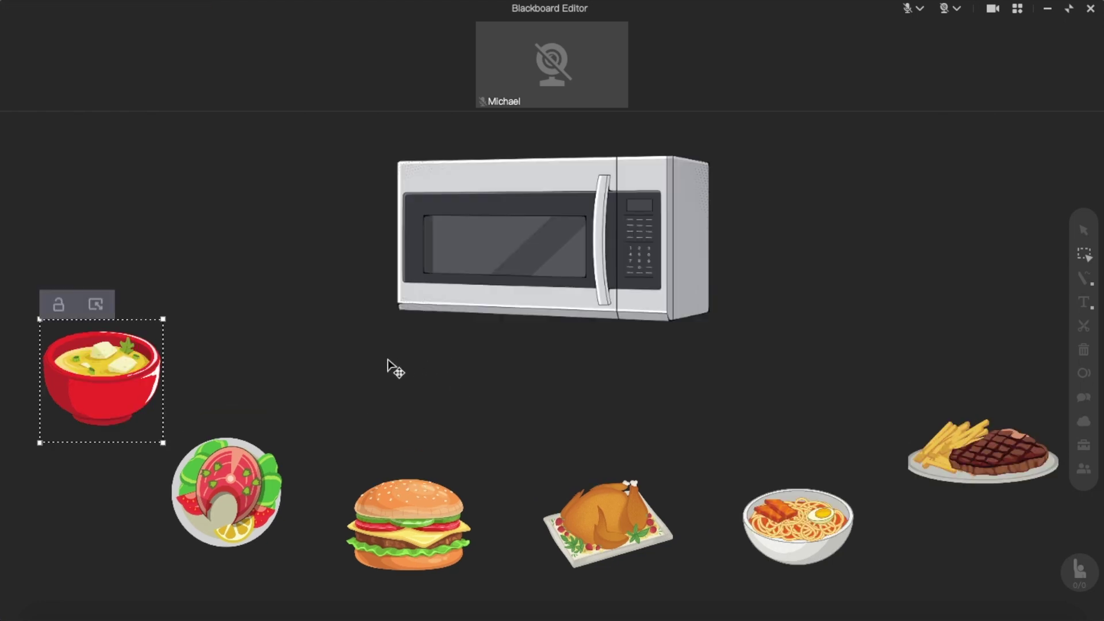
Delete the salmon plate, burger, roast chicken, noodle bowl, steak plate and soup bowl from the board
left_click(215, 496)
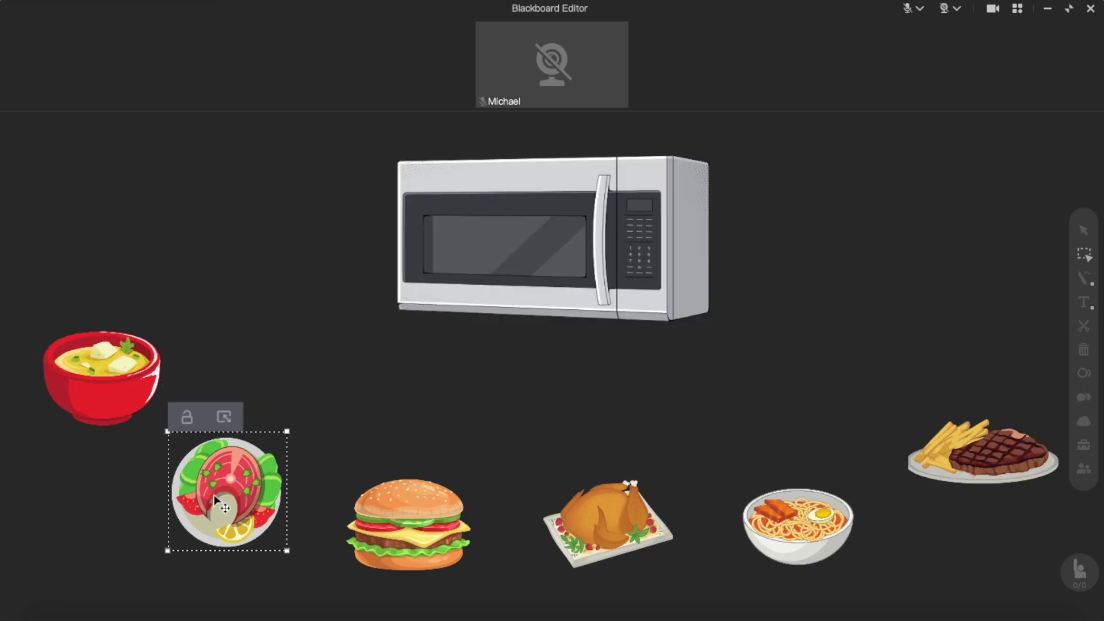
key("Delete")
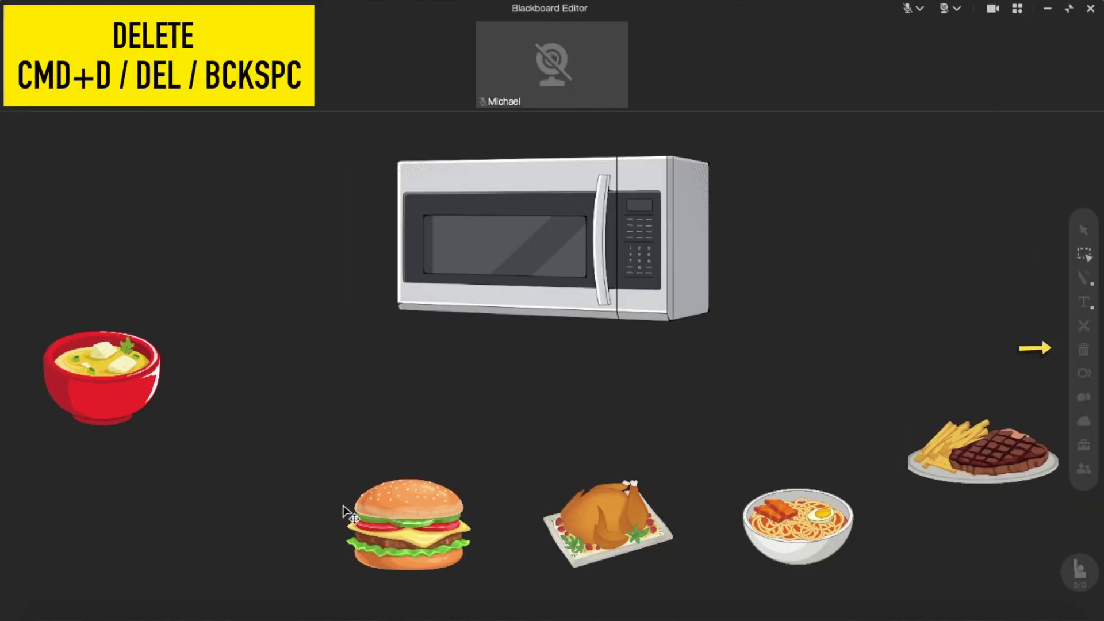
left_click(368, 514)
key("Delete")
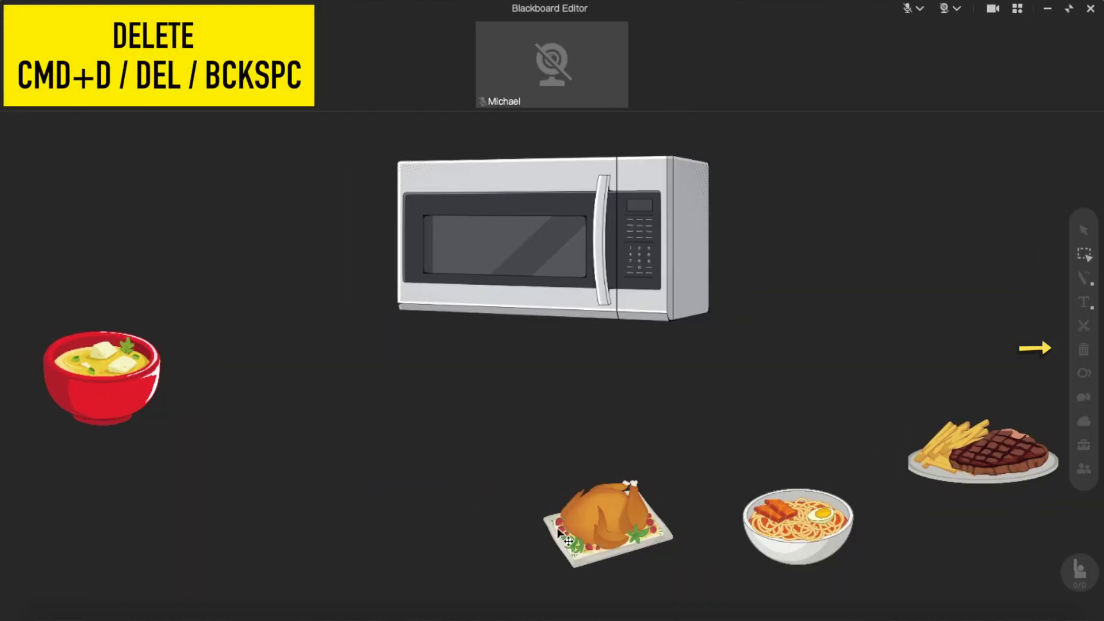
left_click(558, 529)
key("Delete")
left_click(800, 537)
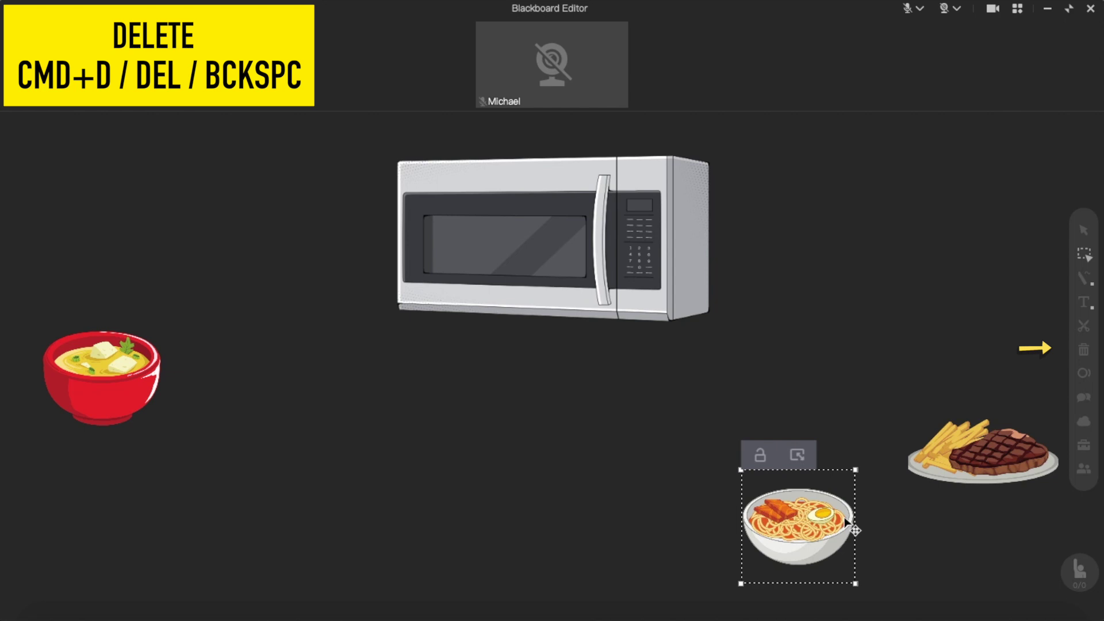
key("Delete")
left_click(974, 458)
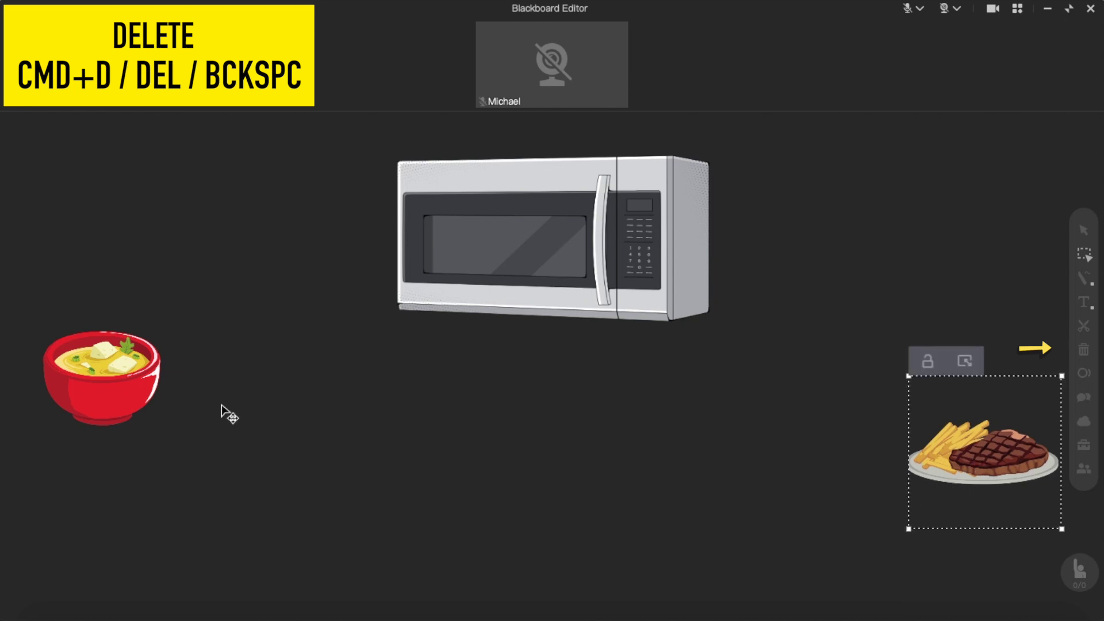
key("Delete")
left_click(126, 381)
key("Delete")
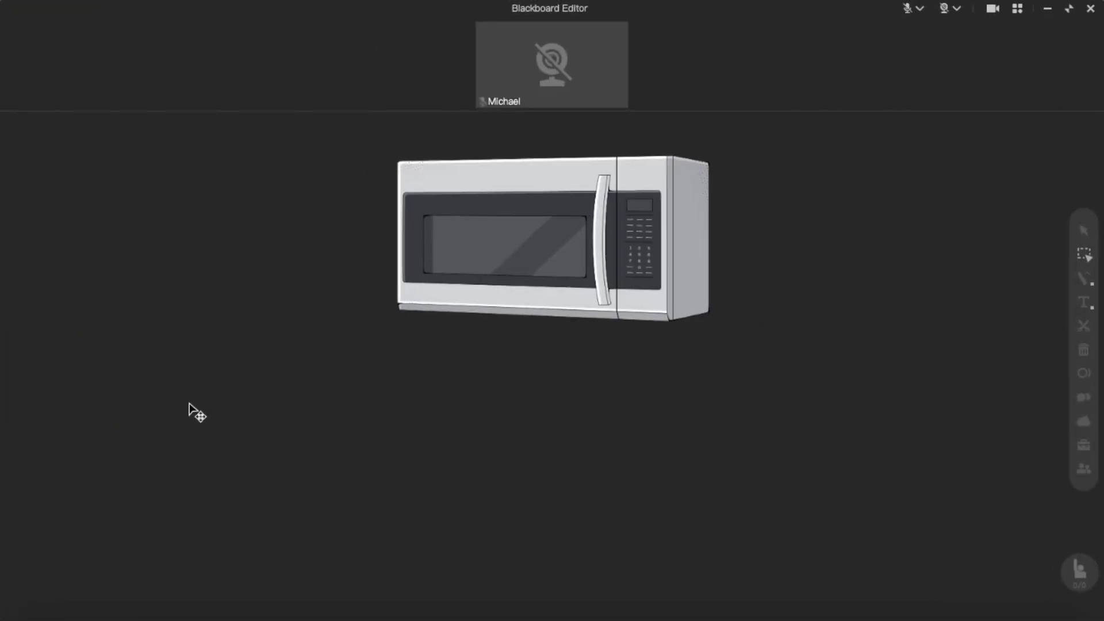
Undo the deletions of all six food images
key("super+z")
key("super+z")
key("super+z")
key("super+z")
key("super+z")
key("super+z")
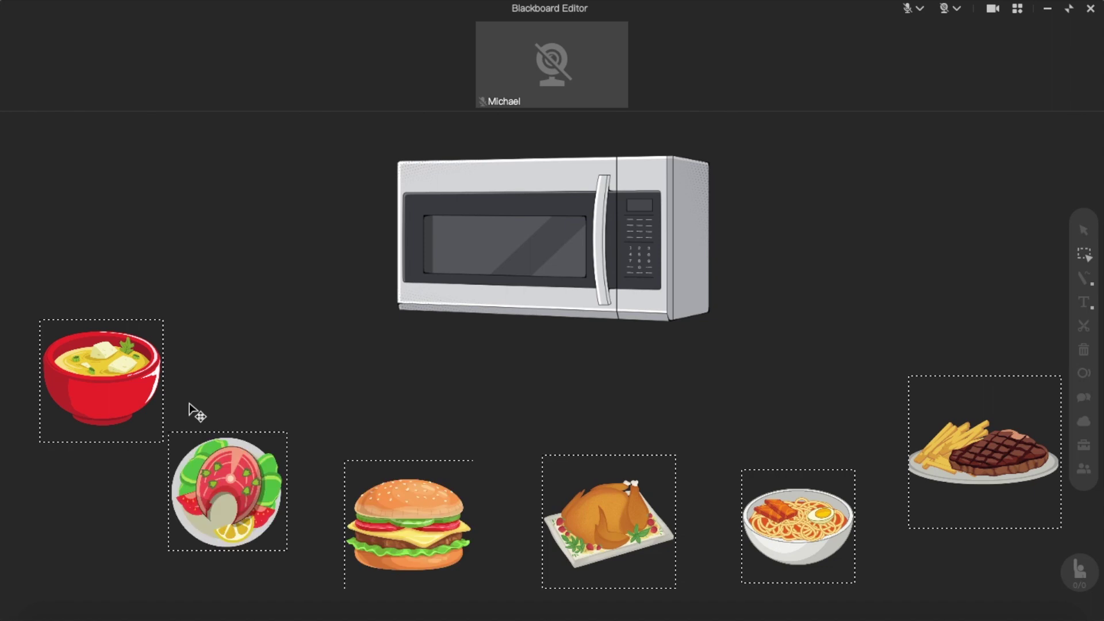
key("super+z")
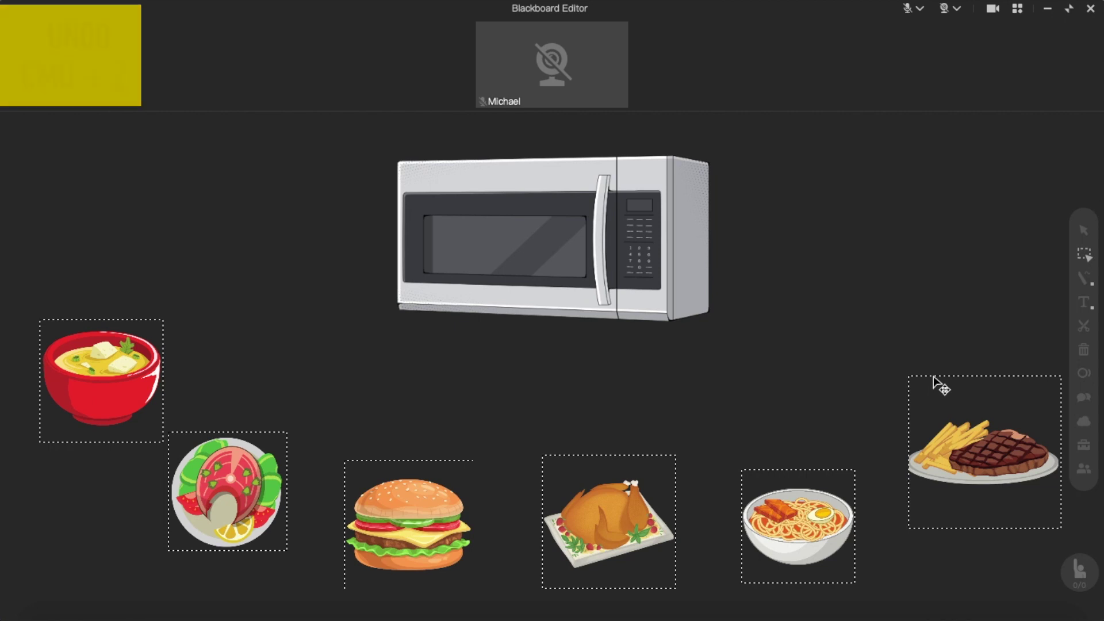
Take a screenshot of the area around the microwave with a slightly narrowed capture frame, and delete the capture
key("alt+super+x")
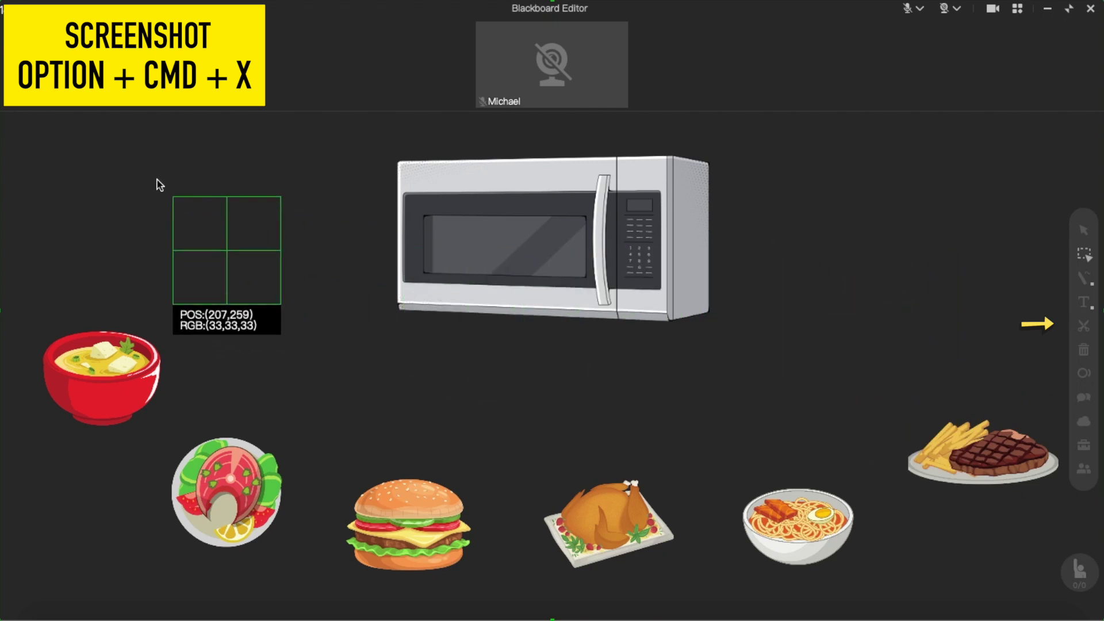
left_click_drag(253, 139, 858, 340)
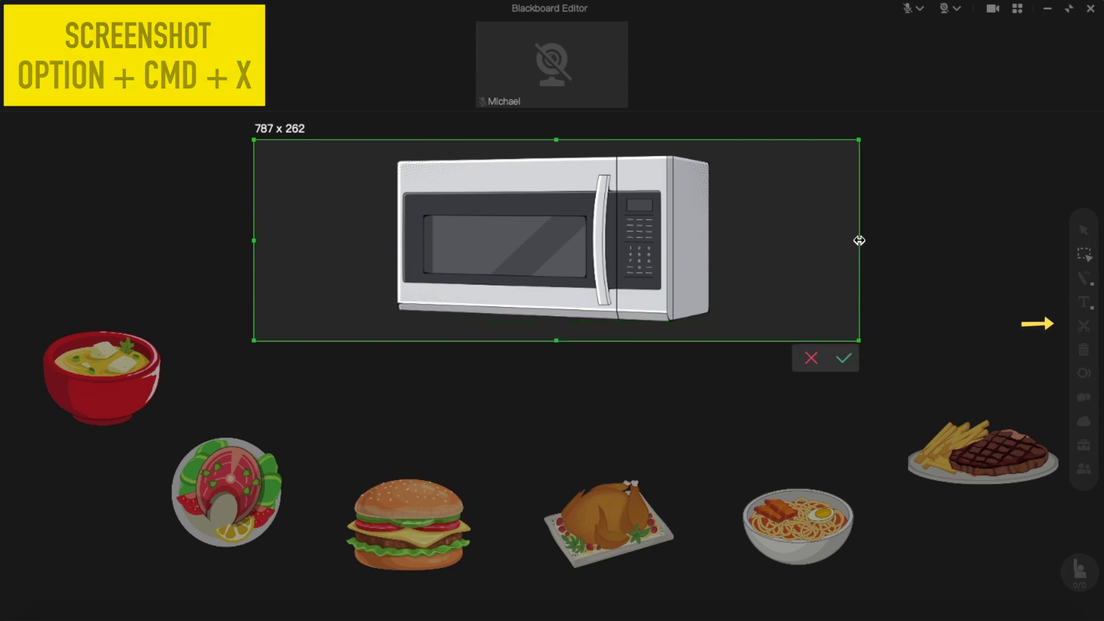
left_click_drag(859, 241, 794, 251)
double_click(793, 252)
key("Delete")
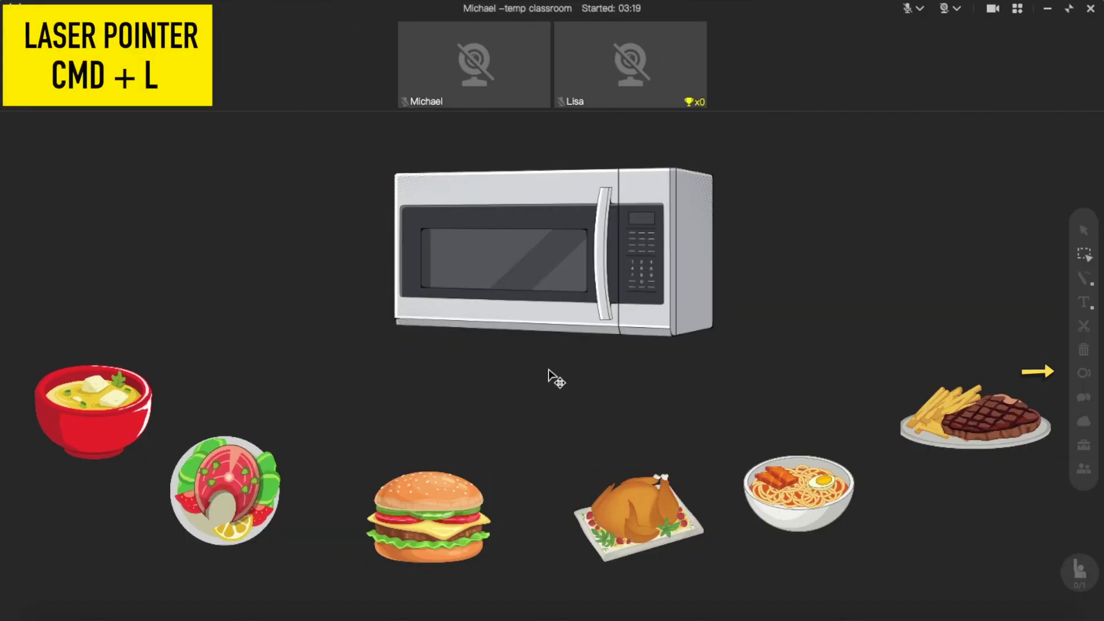
Turn on the laser pointer in the classroom and move the microwave image around slightly on the shared board
key("super+l")
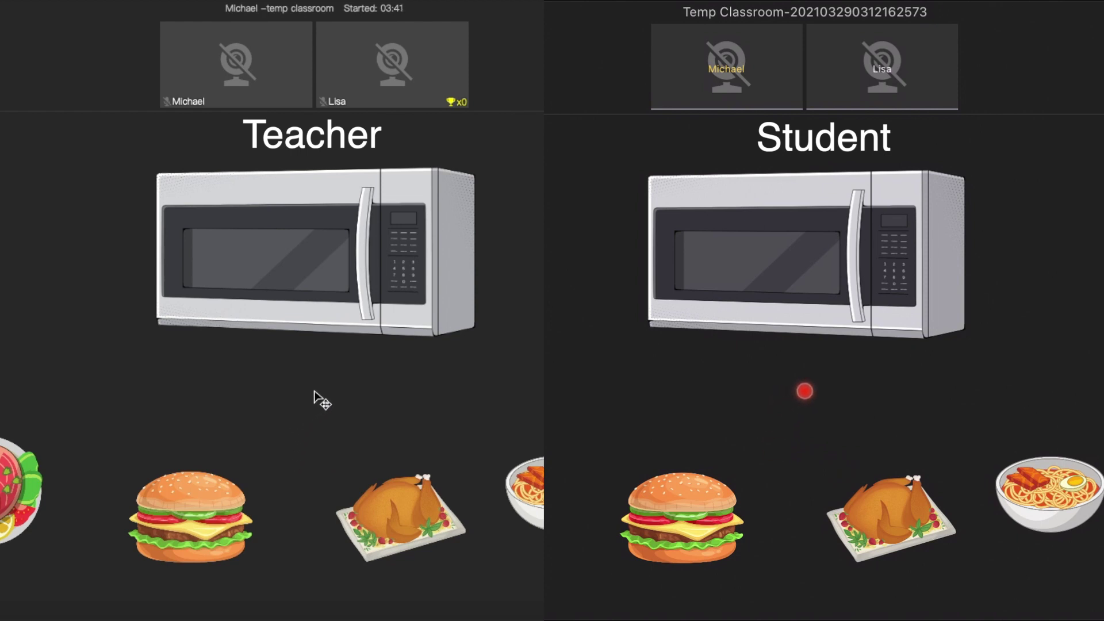
left_click_drag(301, 325, 357, 384)
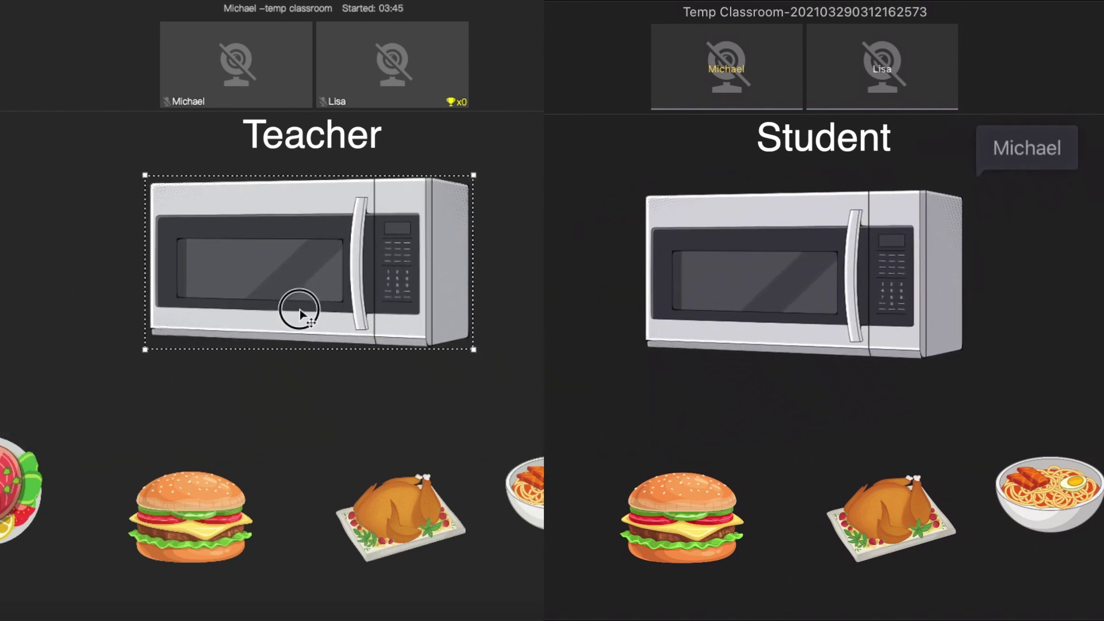
left_click_drag(299, 308, 302, 296)
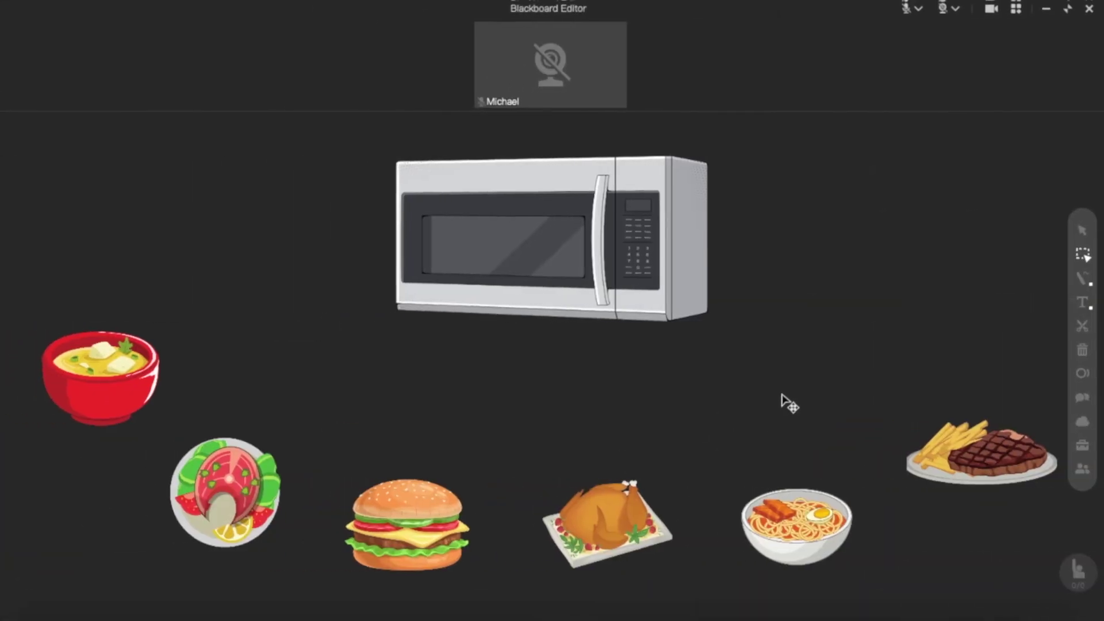
Draw a straight white line from the microwave's lower corner to the salmon plate, and an ellipse around the plate
key("p")
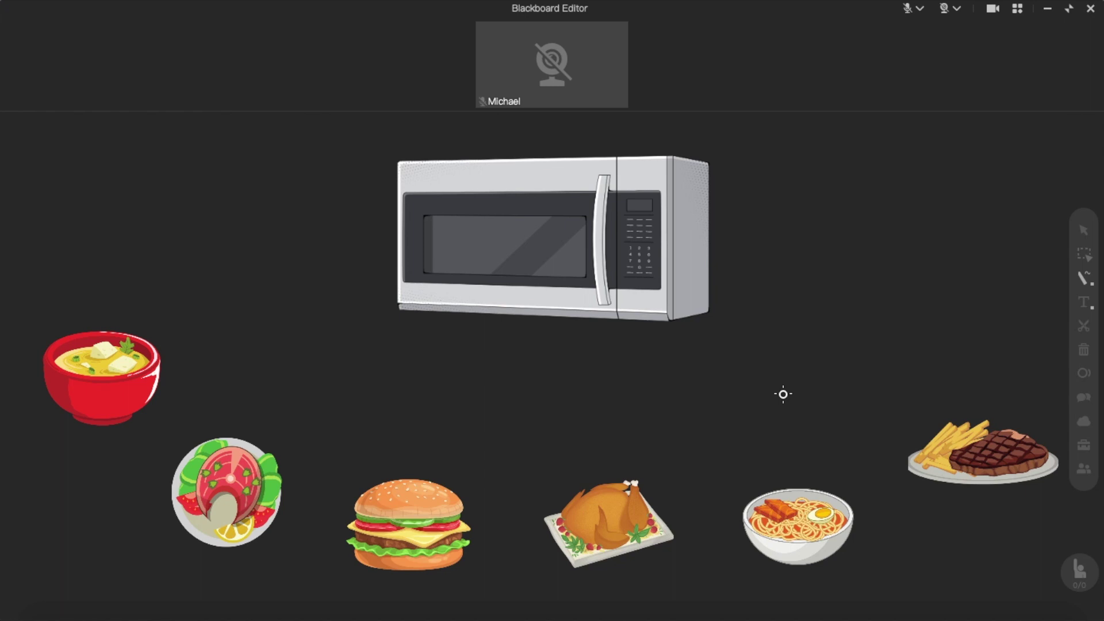
key("Escape")
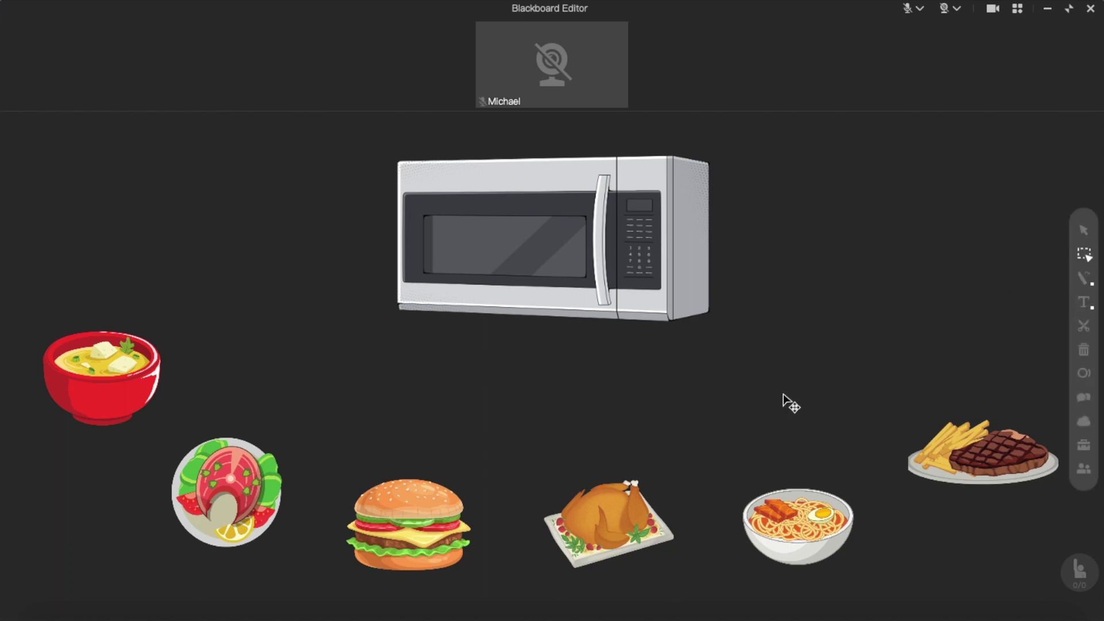
key("p")
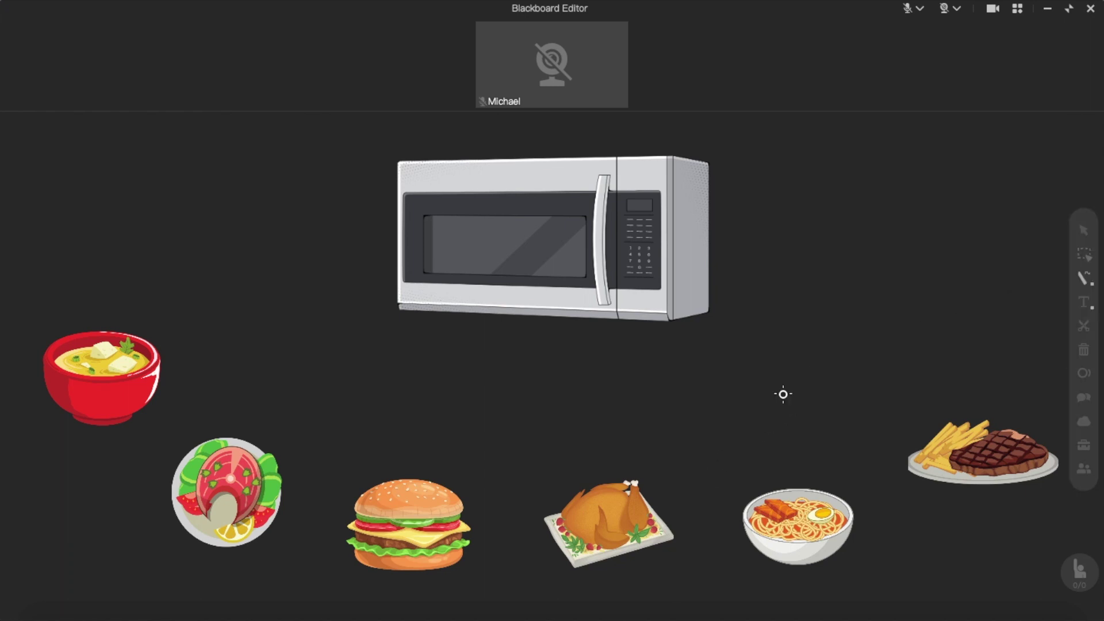
left_click(1083, 278)
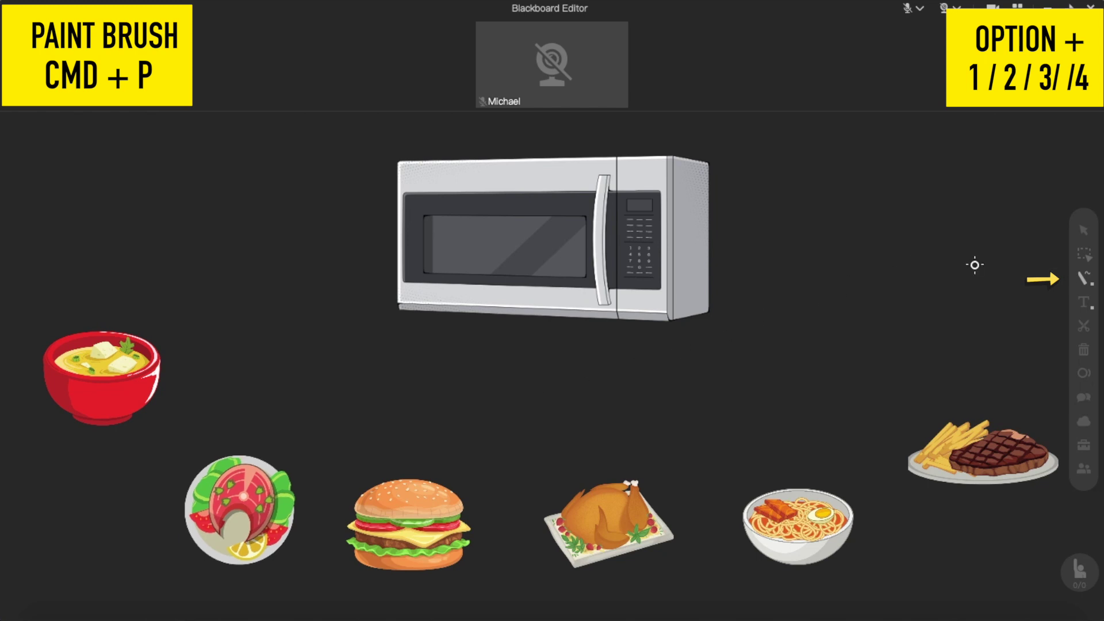
left_click_drag(401, 313, 275, 454)
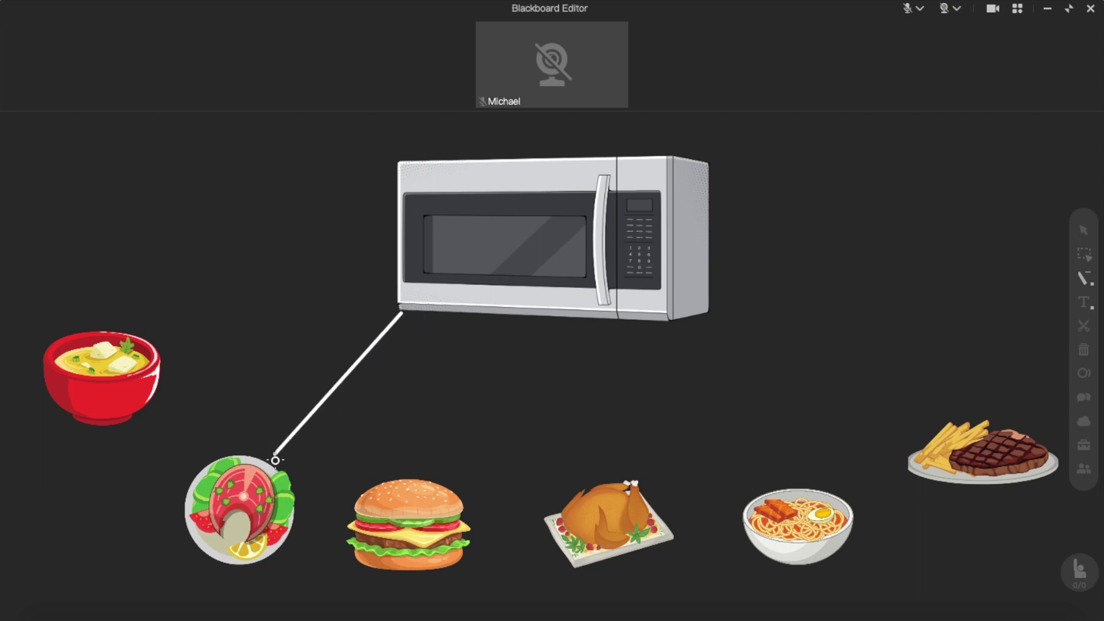
left_click_drag(191, 474, 270, 546)
left_click(1084, 277)
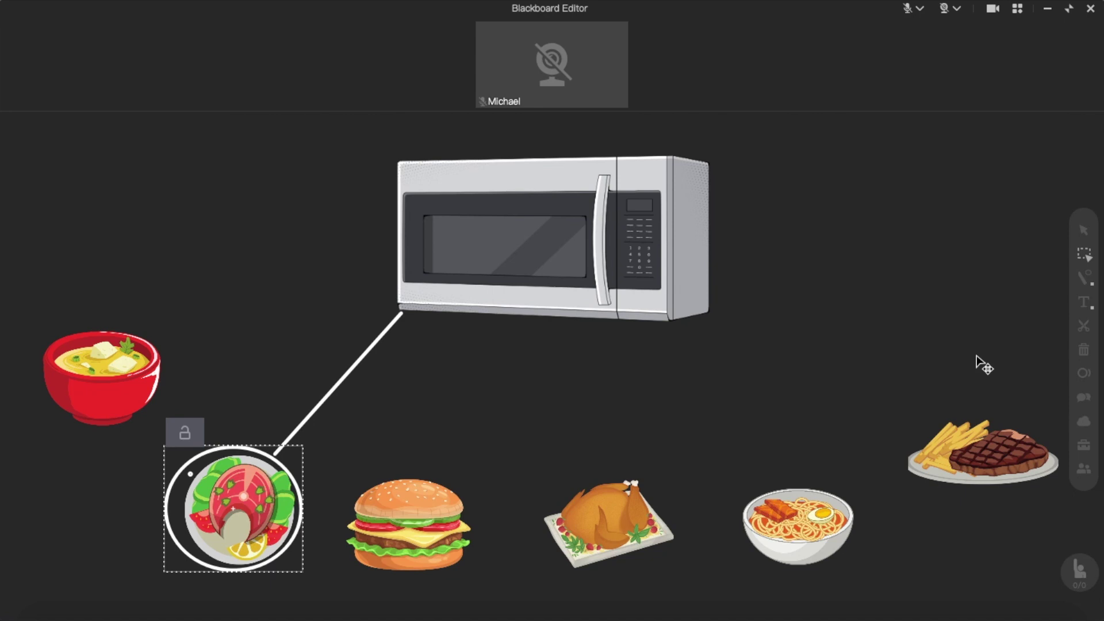
Add the text 123 three times and 1234 once, in increasing sizes, between the microwave and the steak plate
key("t")
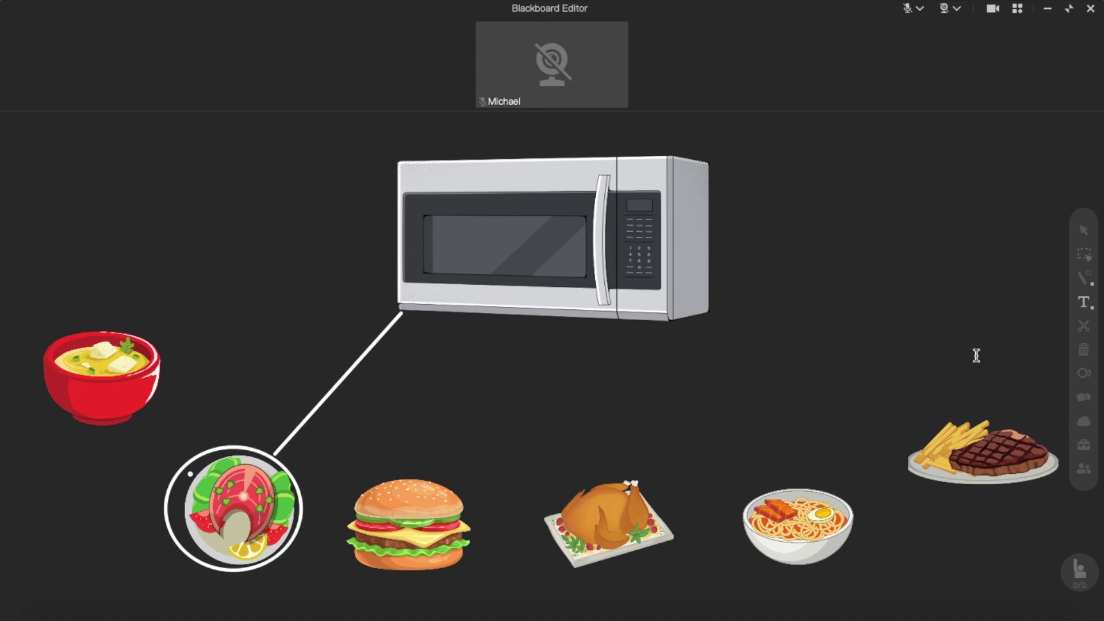
mouse_move(1082, 302)
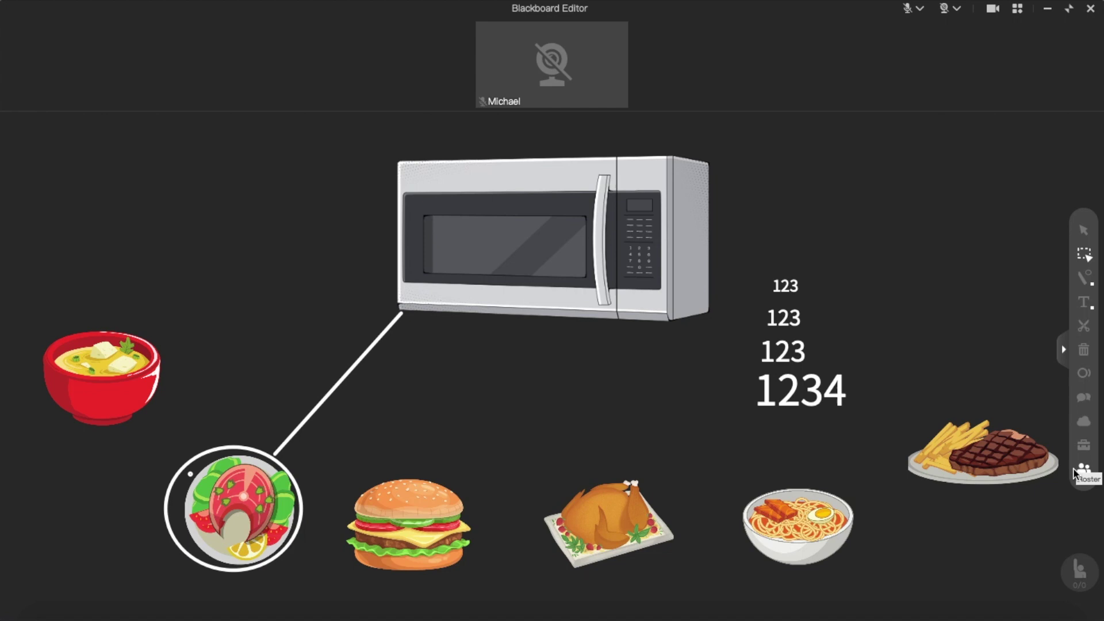
left_click(1000, 379)
left_click(969, 308)
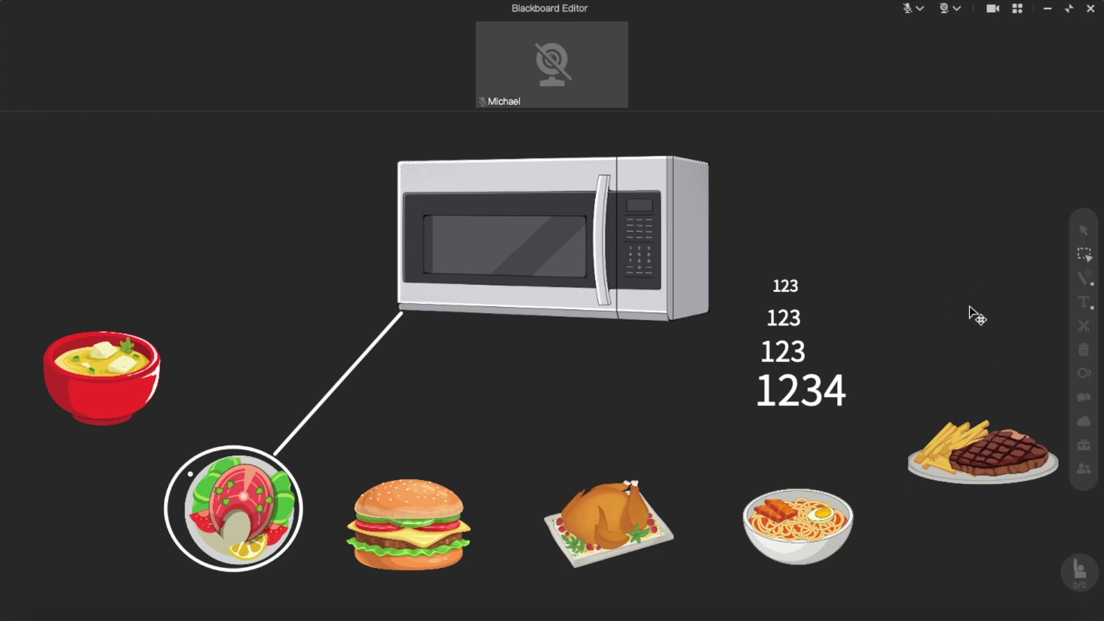
Select and delete all objects on the blackboard, and undo the deletions one after another
key("super+a")
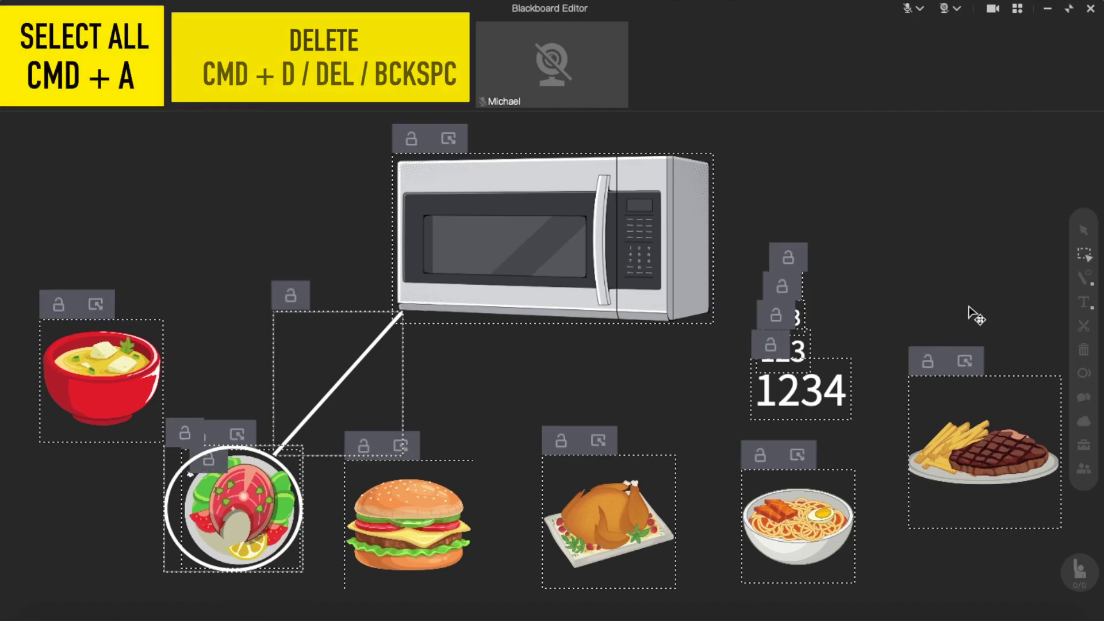
key("Delete")
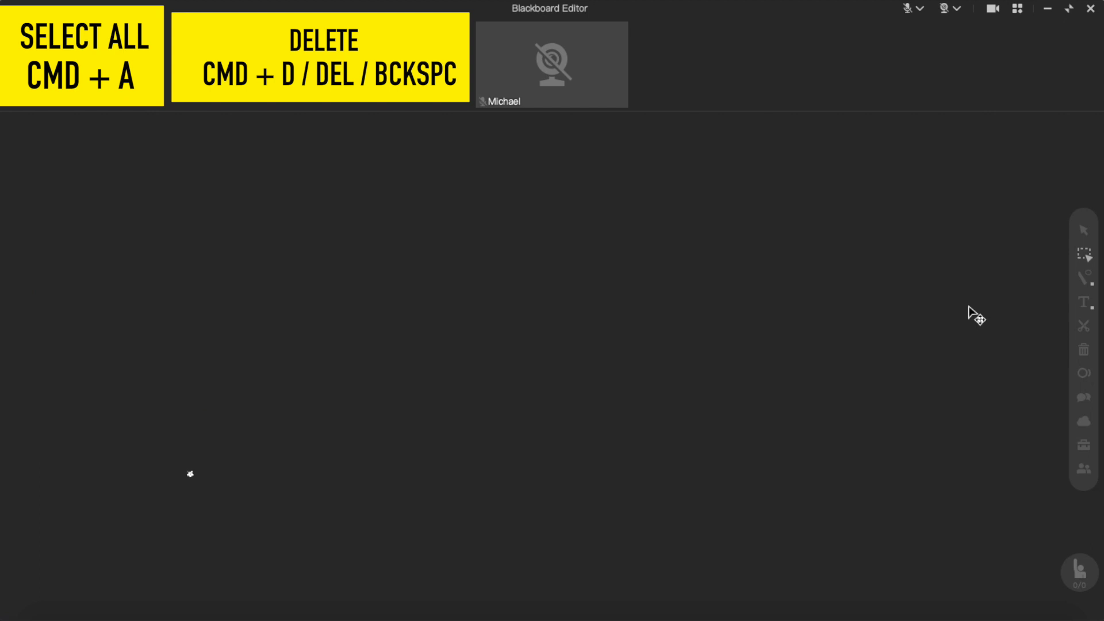
key("super+z")
key("super+z")
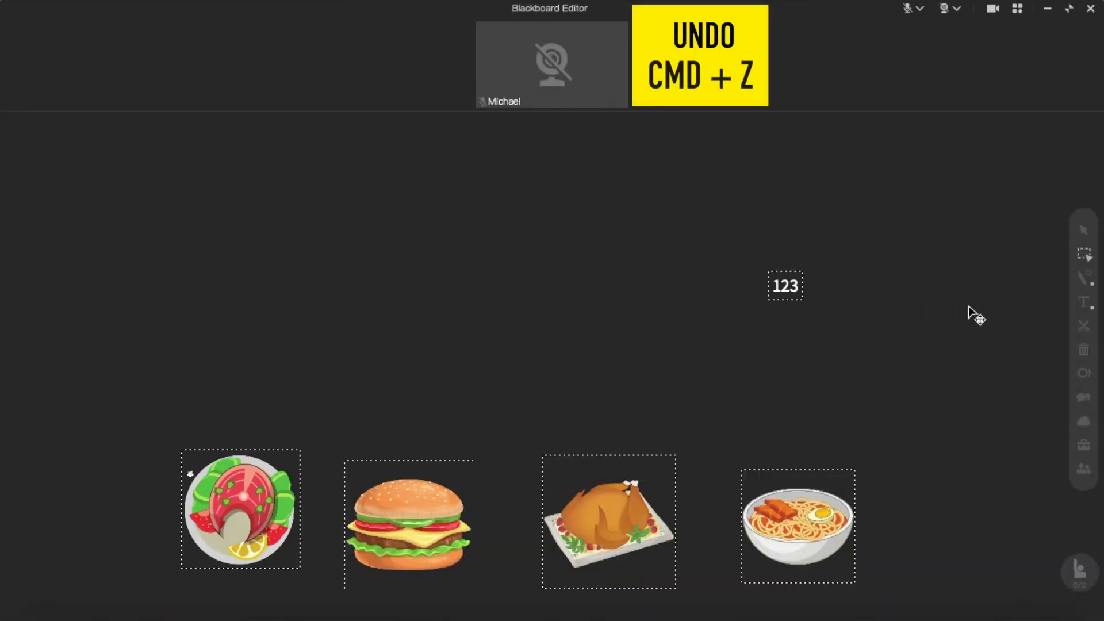
key("super+z")
key("super+z")
key("super+z")
key("super+z")
key("super+z")
key("super+z")
key("super+z")
key("super+z")
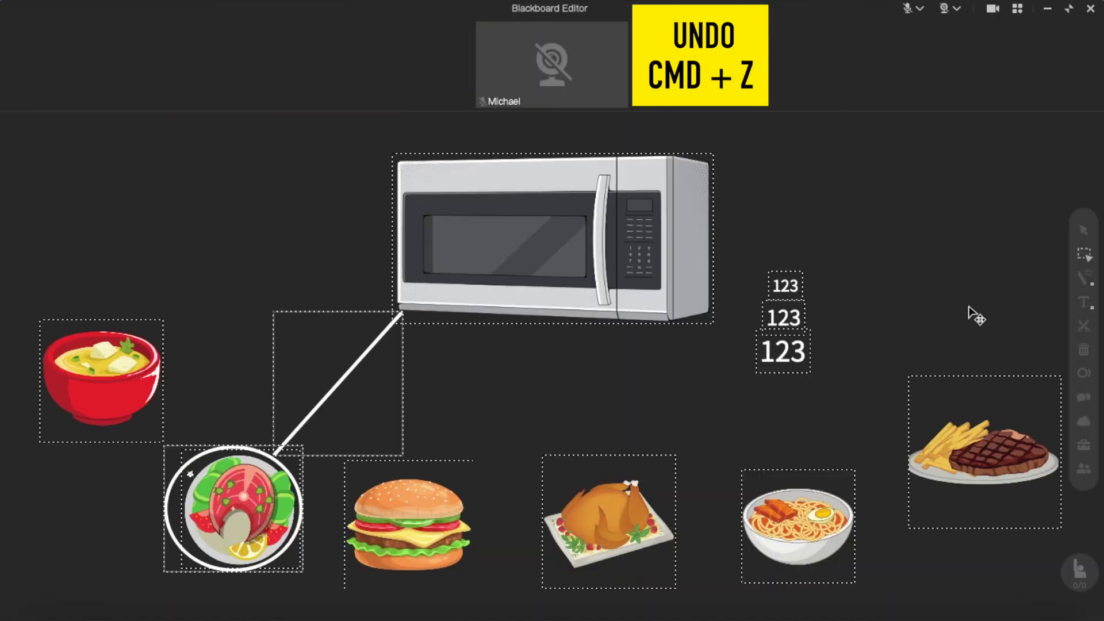
Undo the added number texts between the microwave and the steak plate, and the line and ellipse at the salmon plate
key("super+z")
key("super+z")
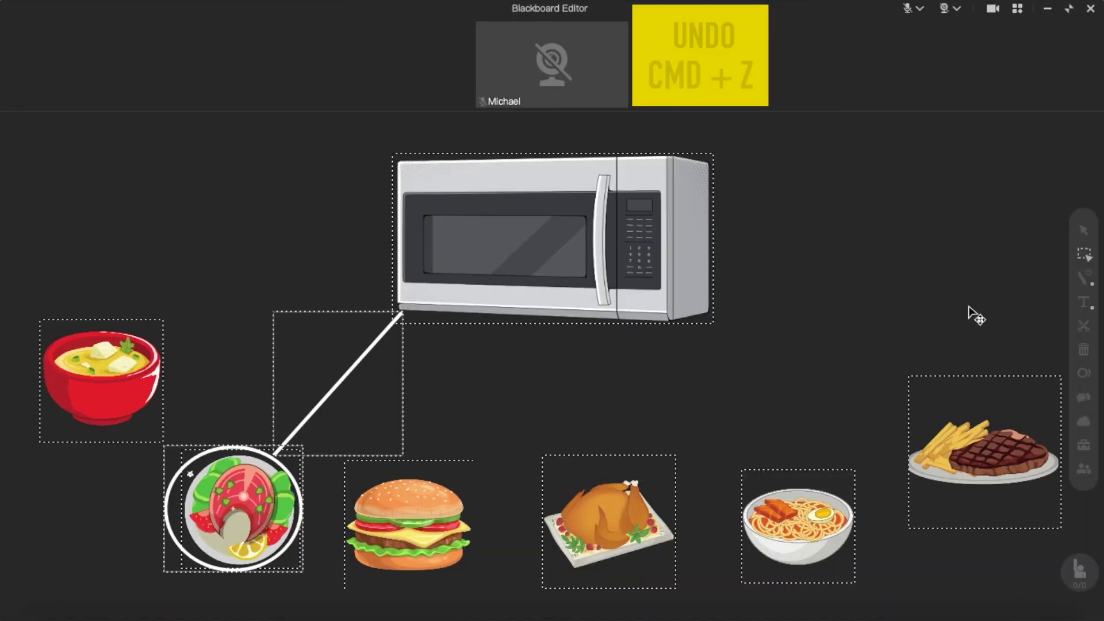
key("super+z")
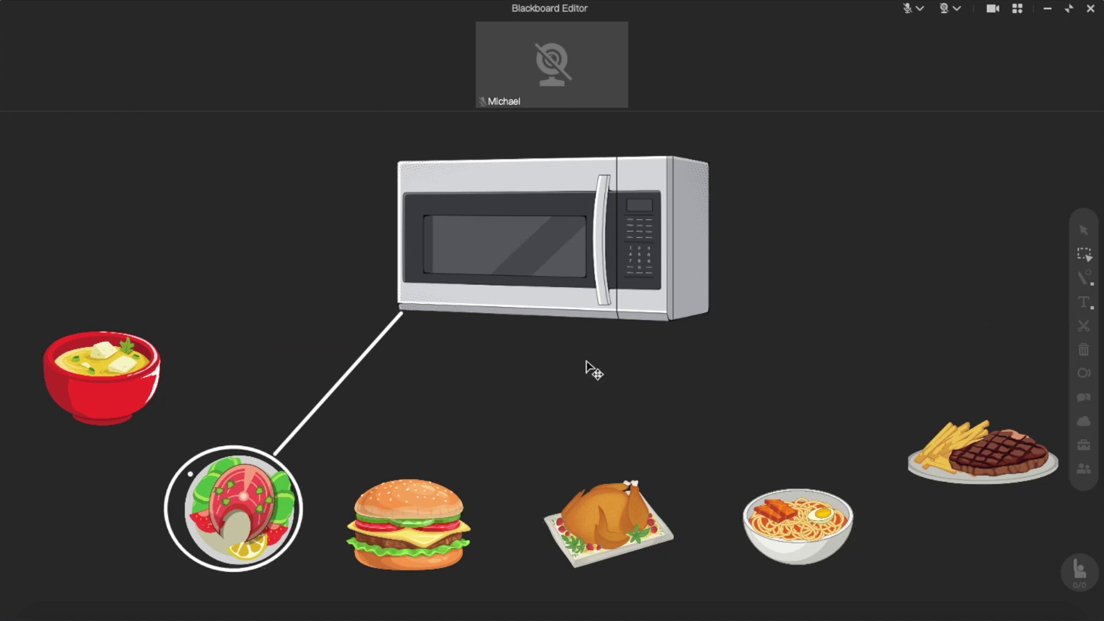
key("super+z")
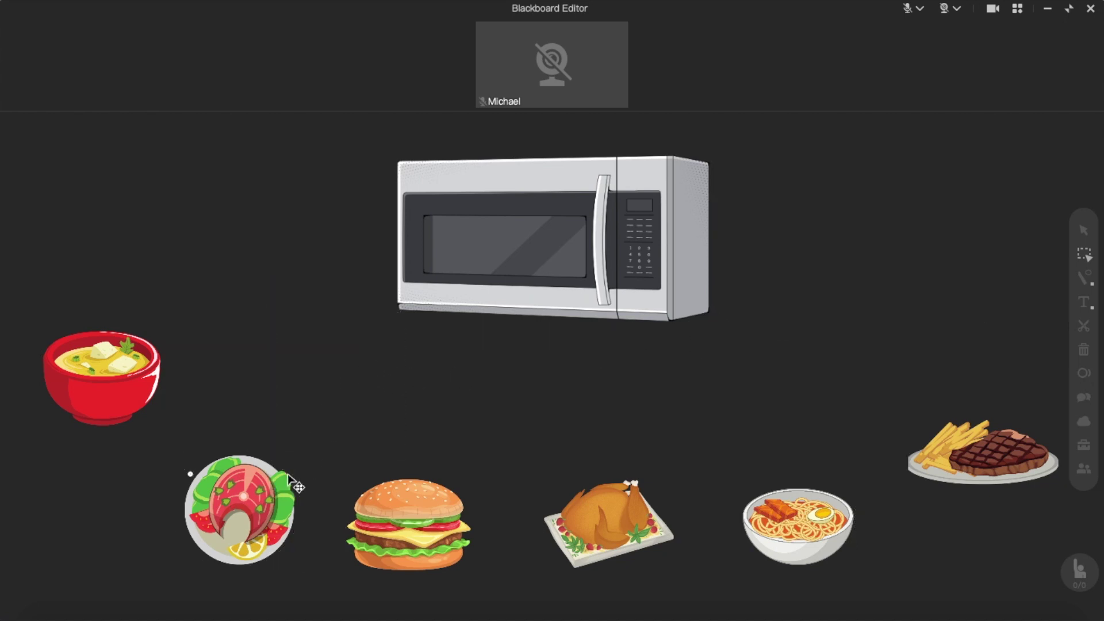
Copy the red soup bowl image and paste one duplicate of it onto the blackboard
left_click(137, 362)
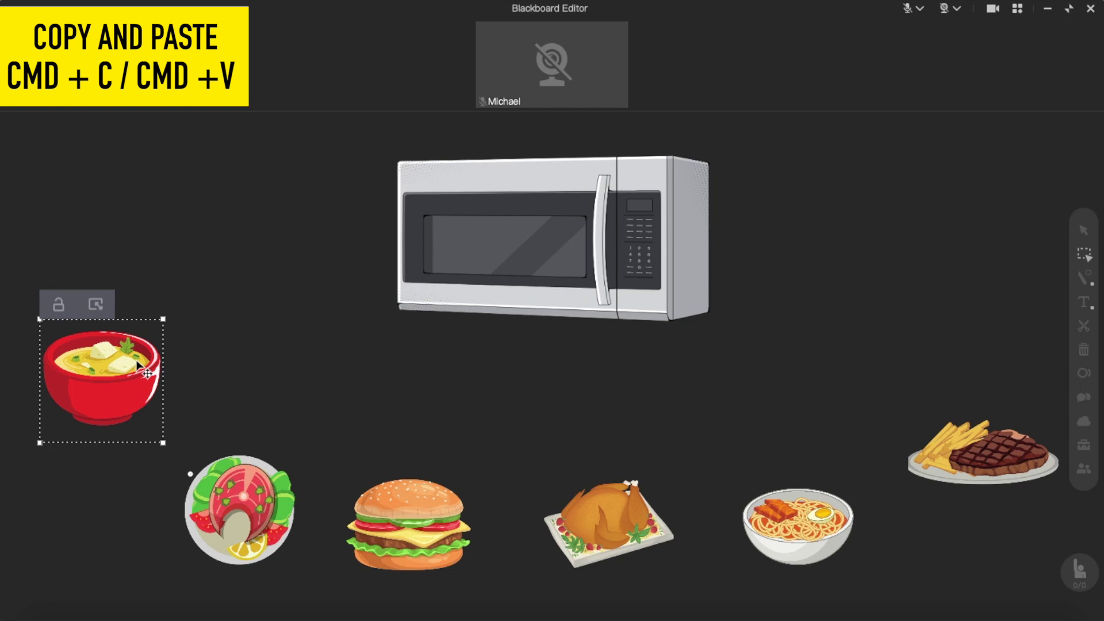
key("super+c")
key("super+v")
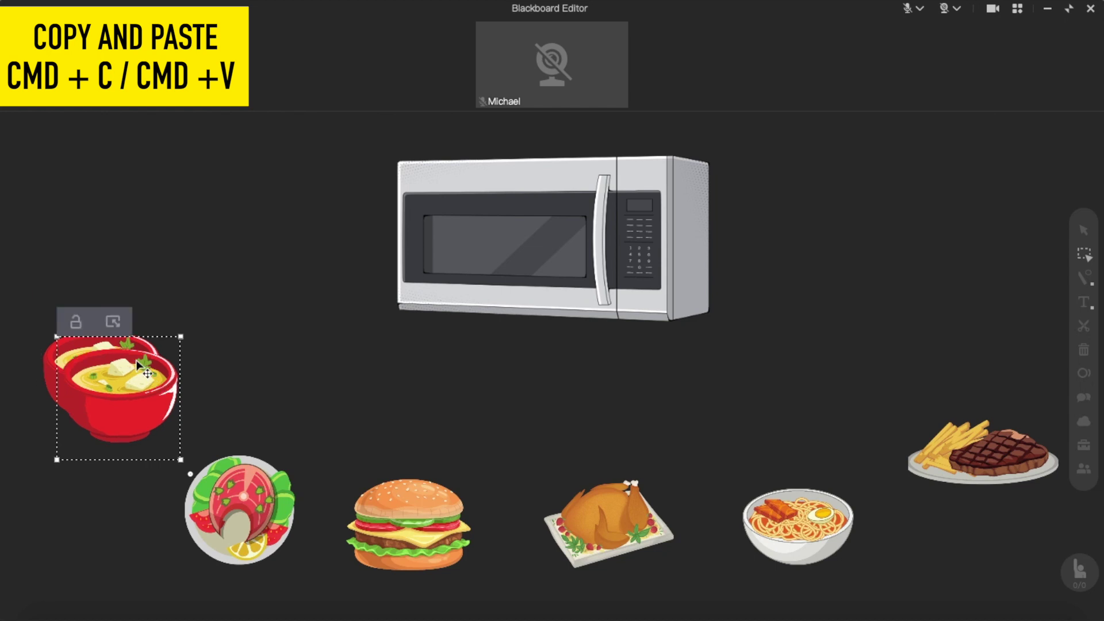